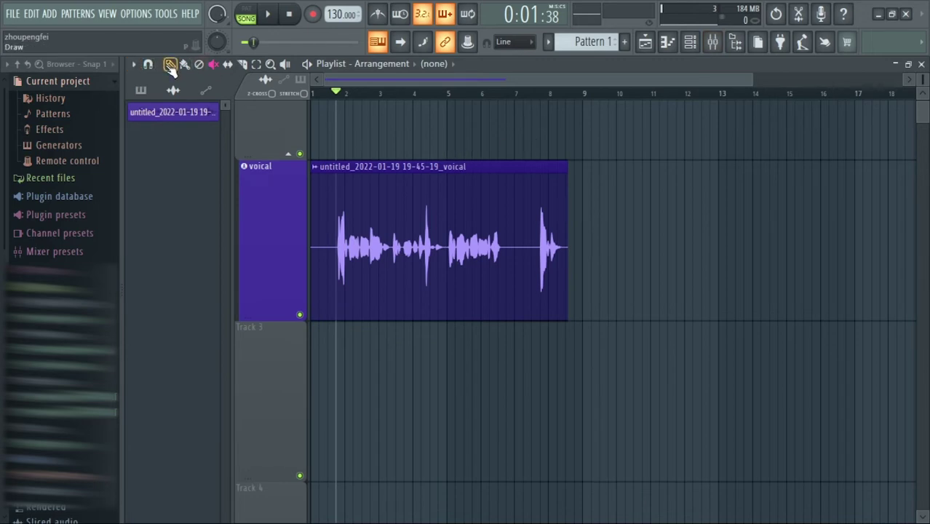
# Check the vocal clip's channel settings and the Patcher Vocal Rider on its mixer track, leaving only the mixer open
pyautogui.doubleClick(418, 169)
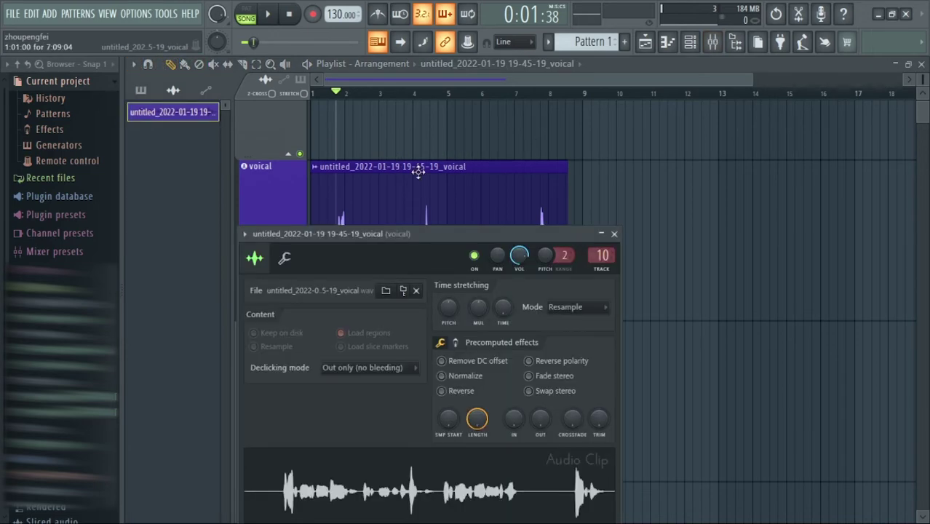
pyautogui.click(614, 234)
pyautogui.press('F9')
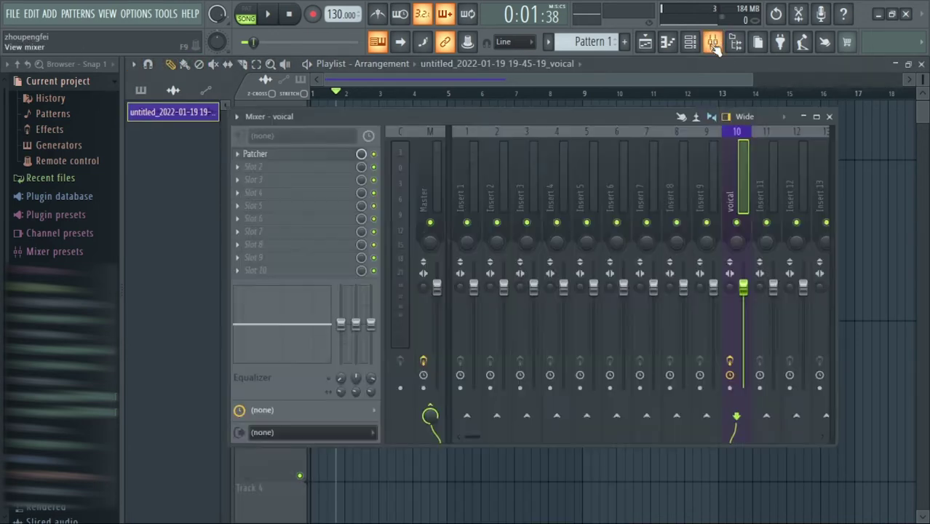
pyautogui.click(299, 154)
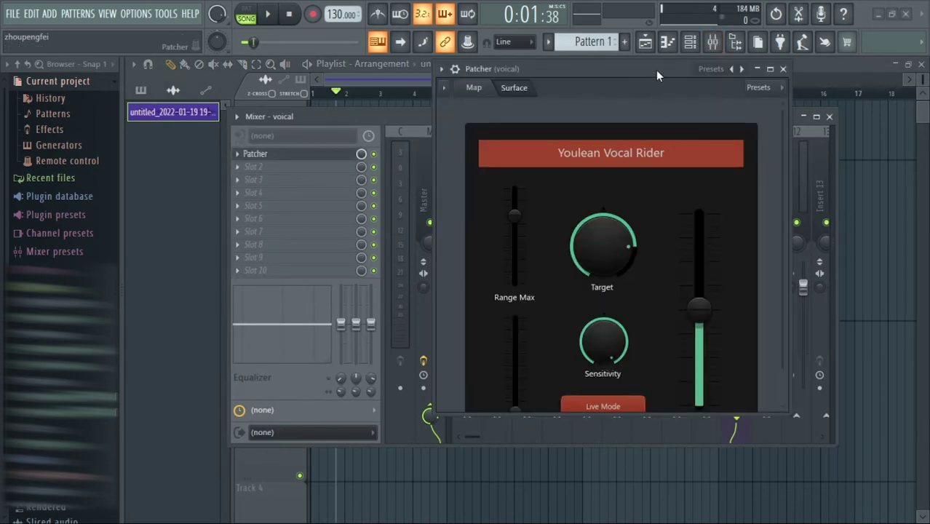
pyautogui.moveTo(656, 70); pyautogui.dragTo(464, 40)
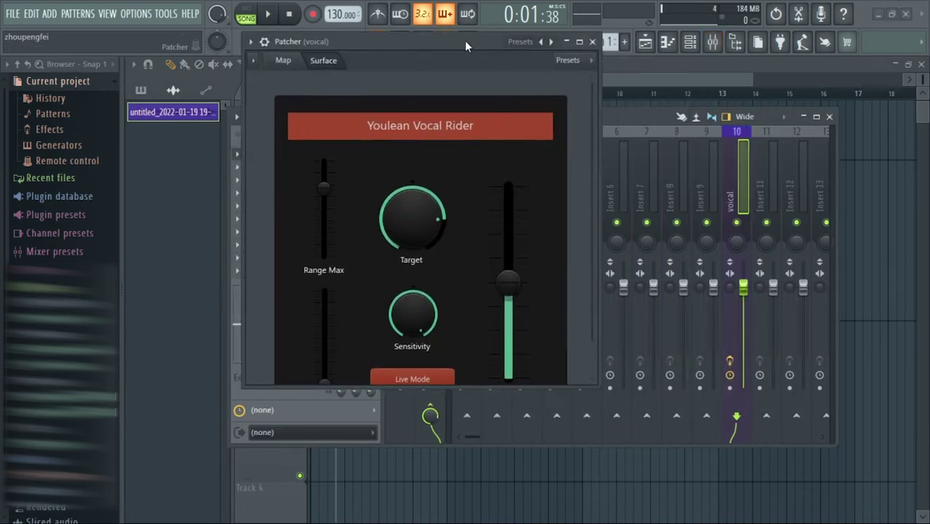
pyautogui.click(593, 42)
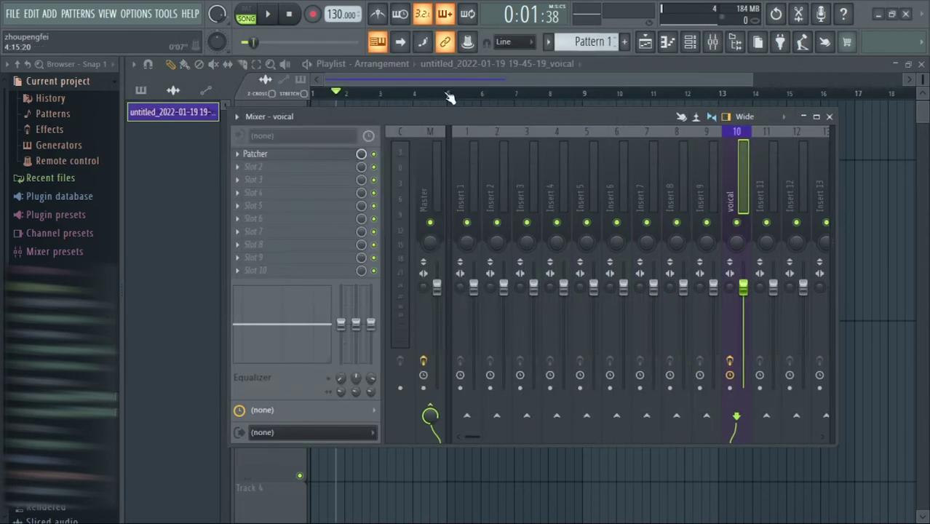
# Load a fresh Patcher into slot 1 of the voical mixer track, replacing the existing one
pyautogui.click(241, 154)
pyautogui.moveTo(259, 171)
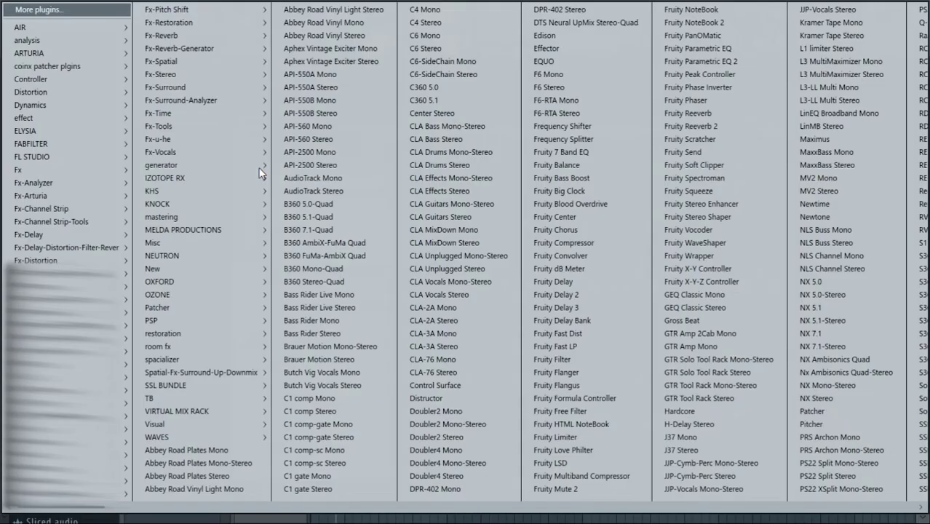
pyautogui.click(101, 18)
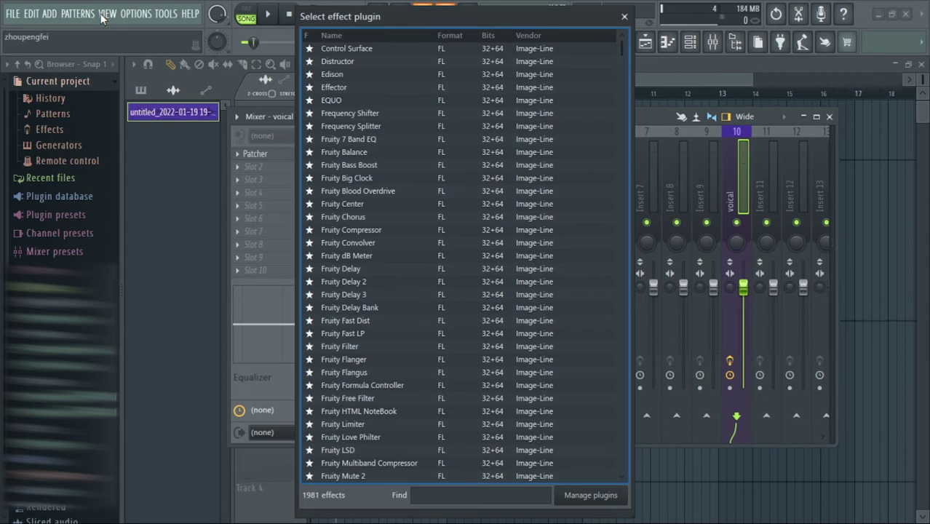
pyautogui.write('pat')
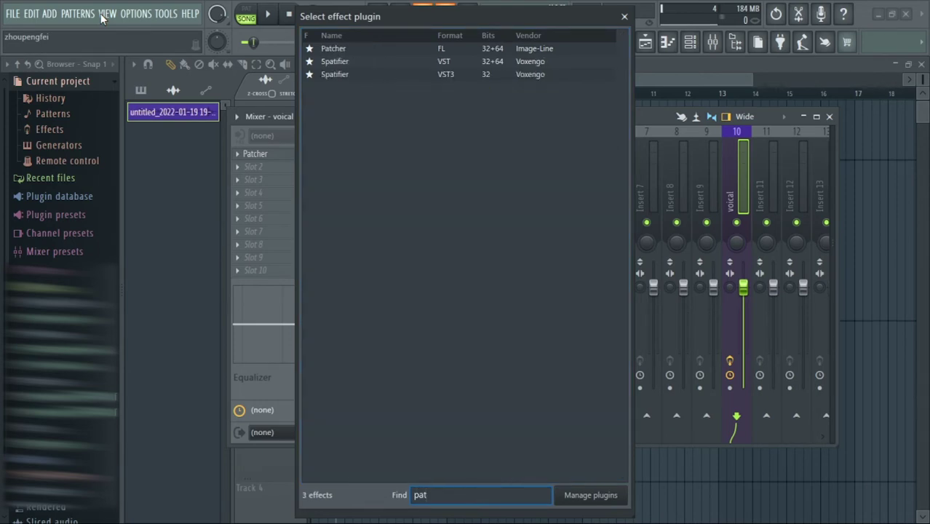
pyautogui.doubleClick(327, 50)
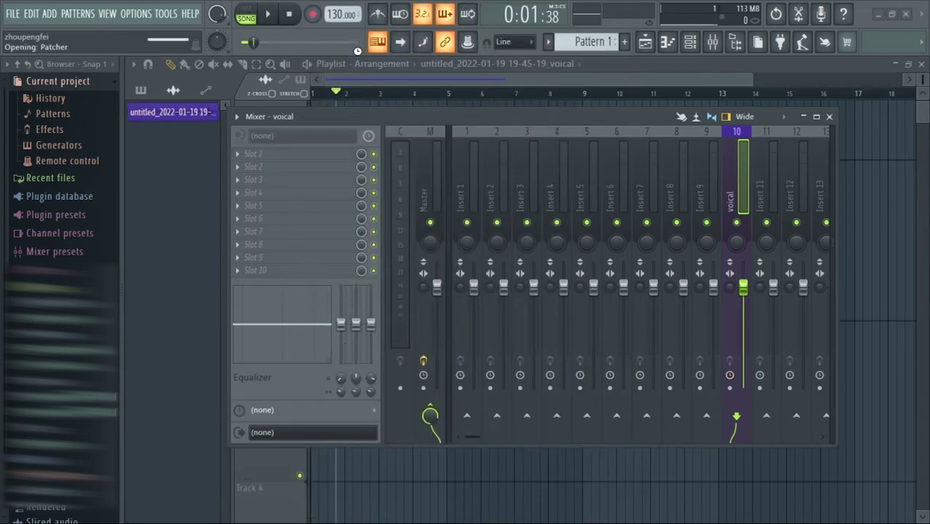
pyautogui.moveTo(404, 7); pyautogui.dragTo(330, 99)
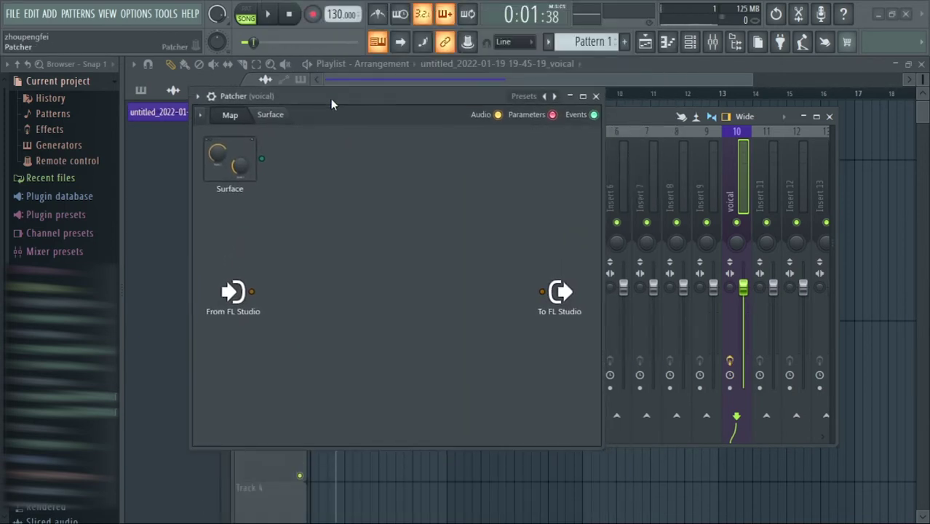
# Load the Vocal Rider preset from the X Youlean group in Patcher
pyautogui.rightClick(551, 98)
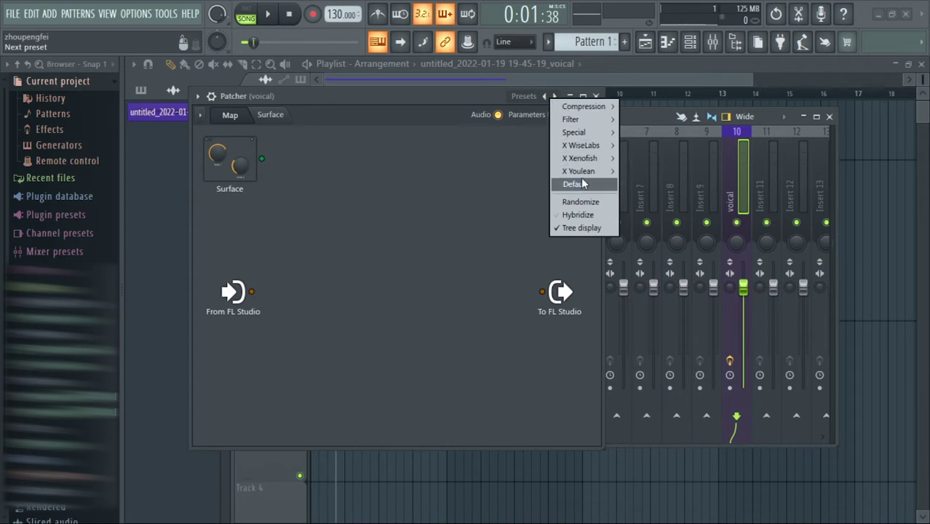
pyautogui.moveTo(581, 171)
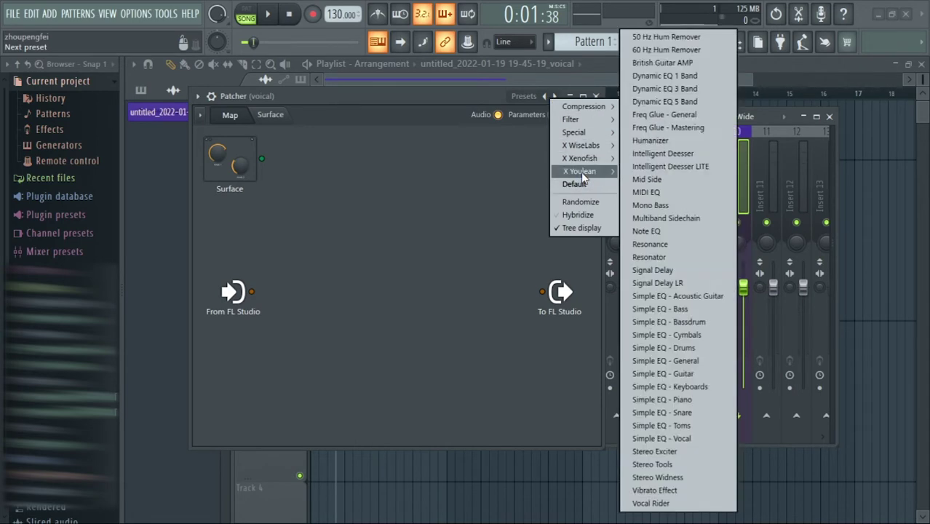
pyautogui.click(667, 505)
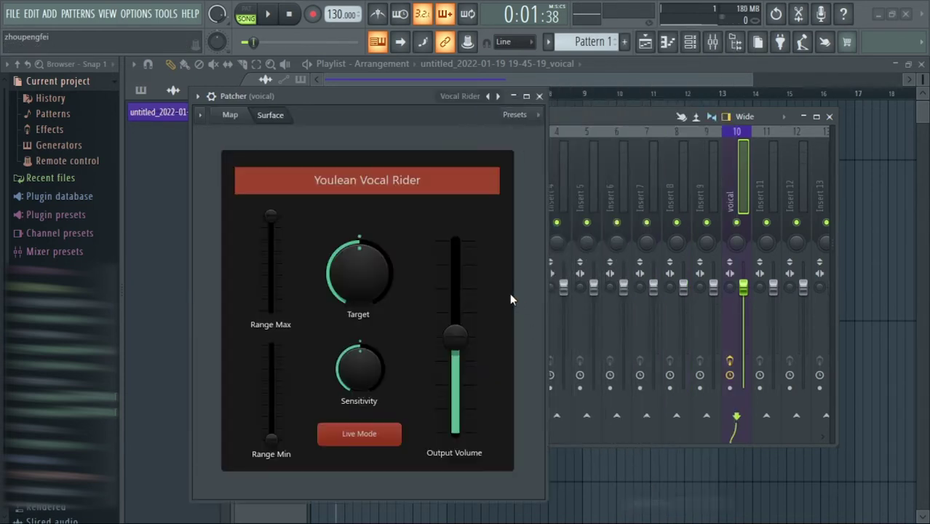
# Raise the Vocal Rider's Sensitivity to nearly maximum and its Target to about the three o'clock position
pyautogui.moveTo(359, 113); pyautogui.dragTo(377, 51)
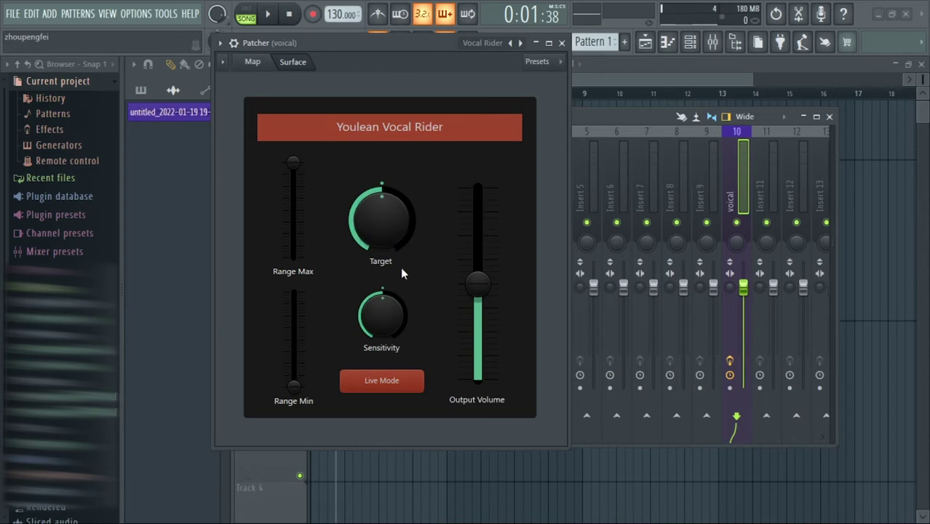
pyautogui.moveTo(388, 331); pyautogui.dragTo(387, 328)
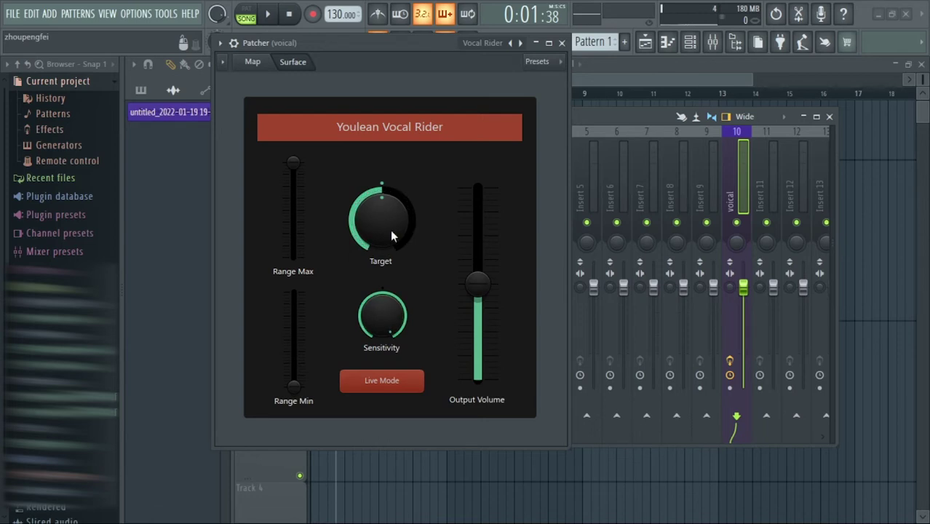
pyautogui.moveTo(390, 230); pyautogui.dragTo(390, 197)
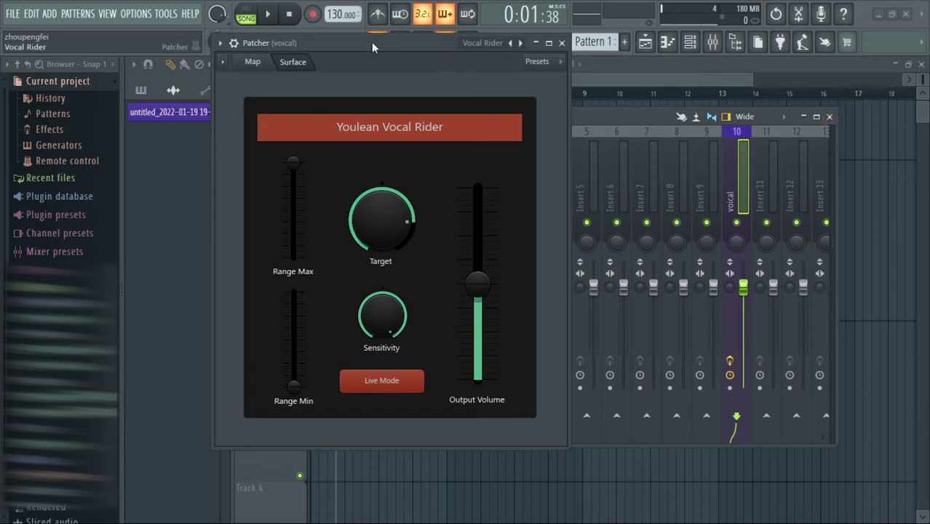
# Close the mixer and move the Patcher window aside so the whole vocal clip in the playlist is uncovered
pyautogui.moveTo(371, 42); pyautogui.dragTo(511, 70)
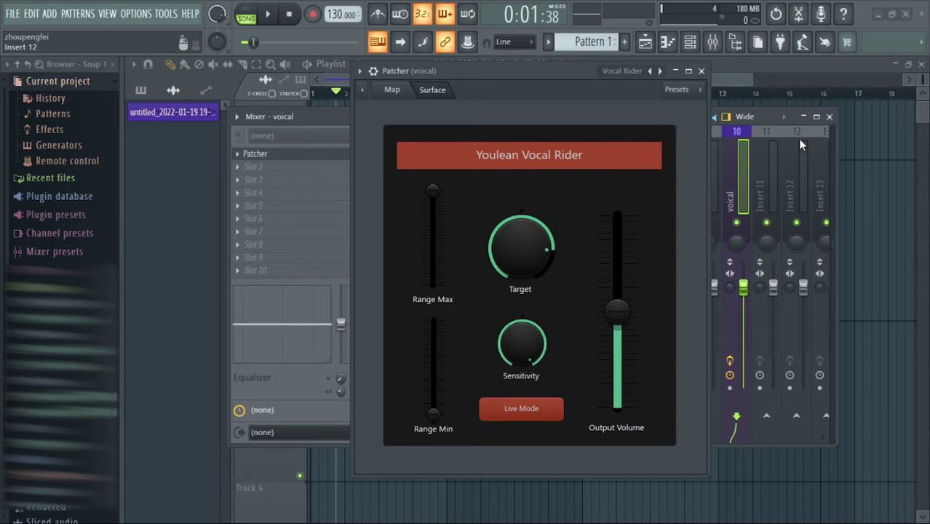
pyautogui.click(829, 117)
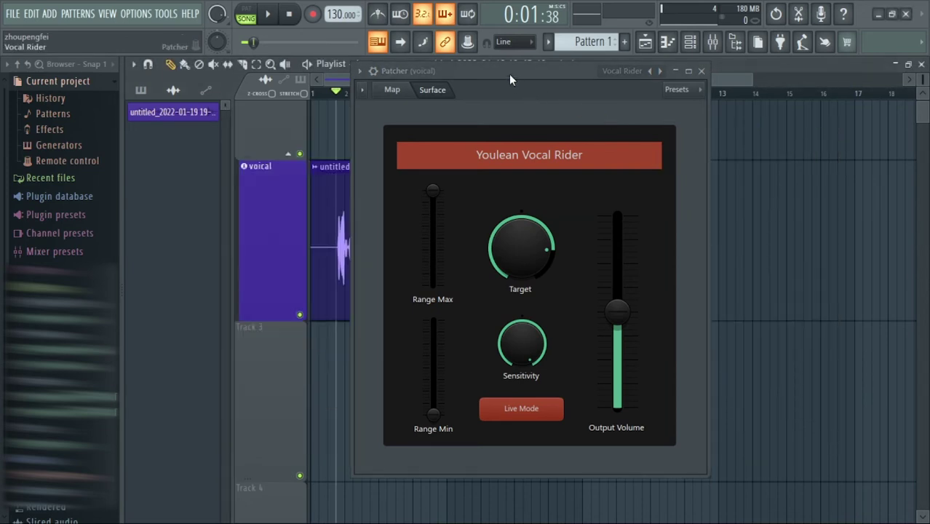
pyautogui.moveTo(509, 71); pyautogui.dragTo(659, 65)
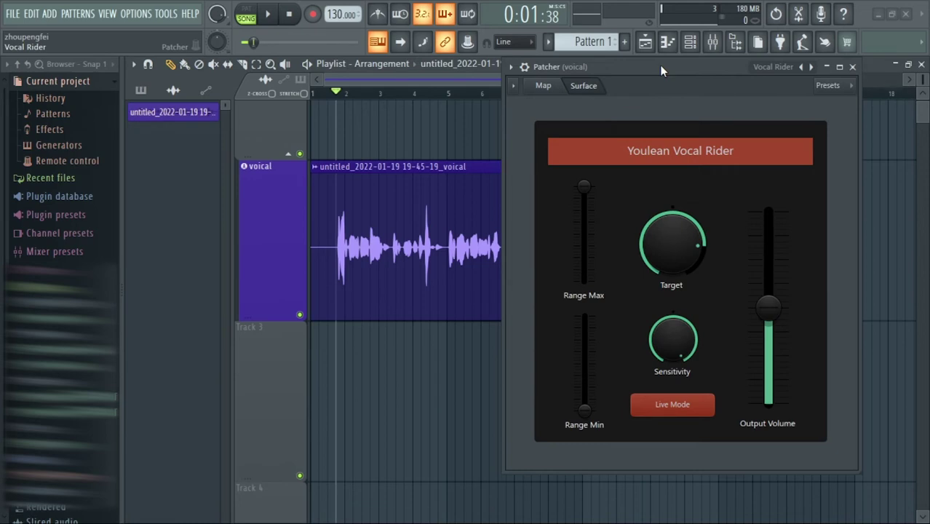
pyautogui.moveTo(659, 65); pyautogui.dragTo(816, 54)
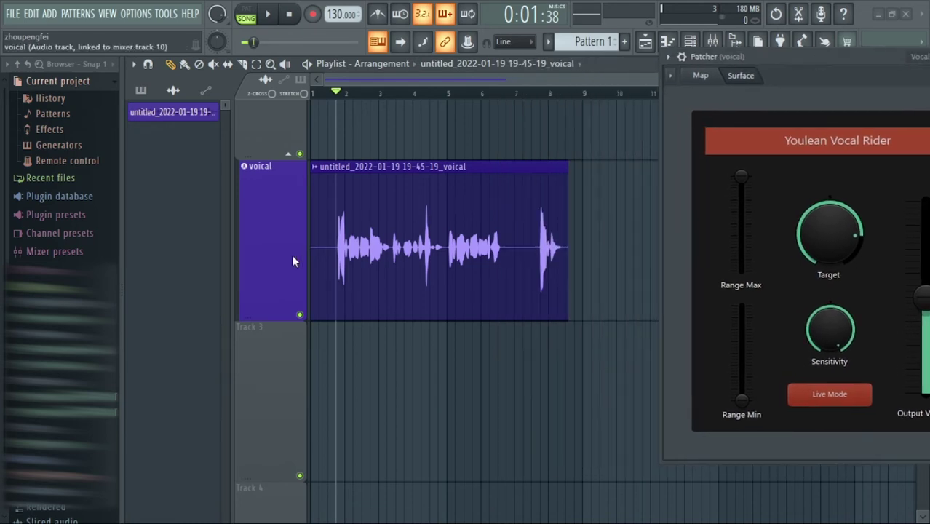
# Consolidate the voical track from track start, rendering a 16Bit int mono WAV with insert effects enabled
pyautogui.rightClick(286, 227)
pyautogui.moveTo(364, 368)
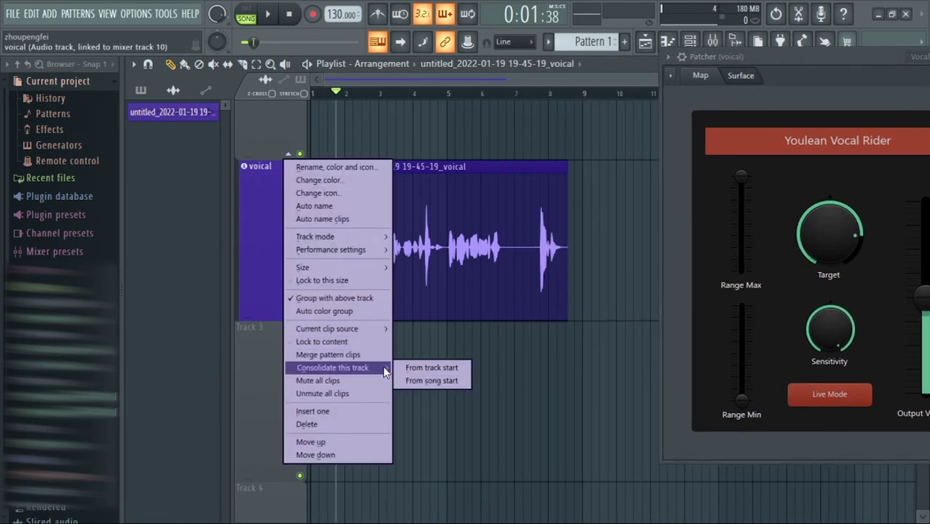
pyautogui.click(429, 371)
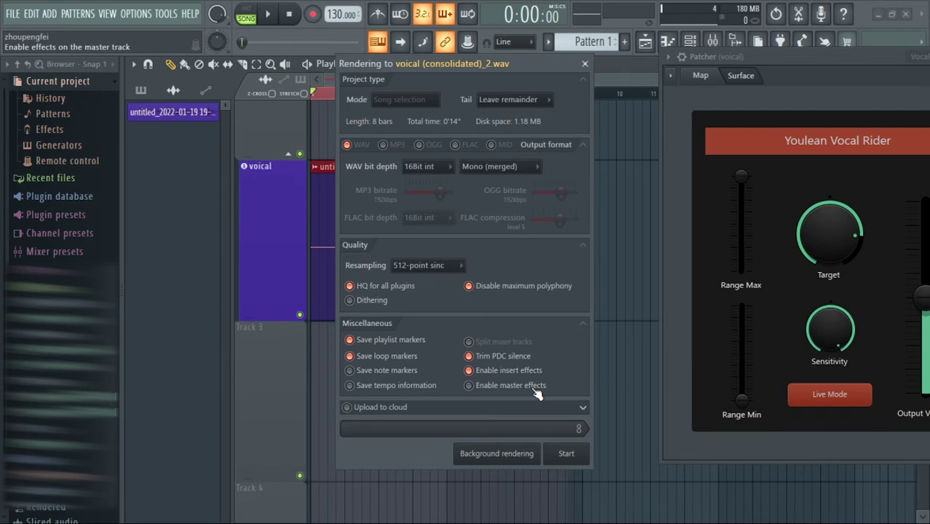
pyautogui.click(568, 454)
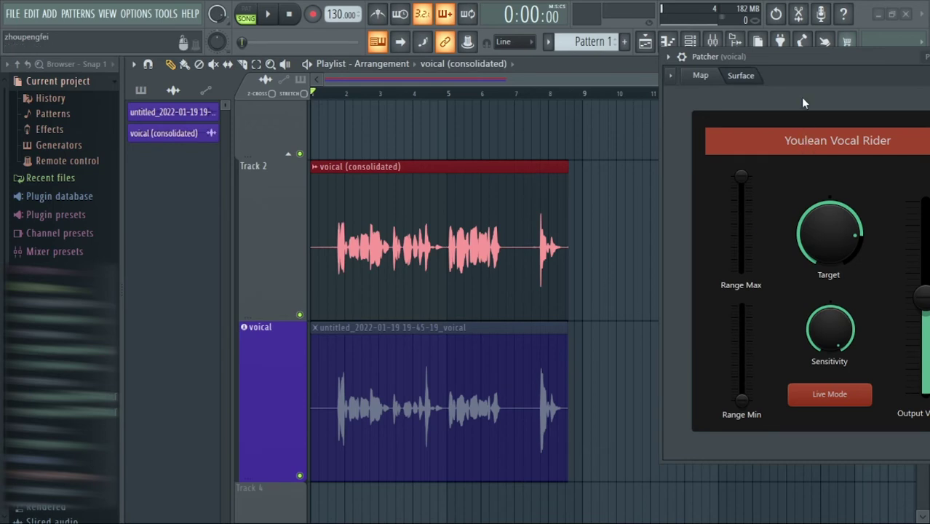
# Lower the Vocal Rider's Range Max to about two thirds of its travel, repositioning Patcher to keep the waveforms in view
pyautogui.moveTo(835, 58); pyautogui.dragTo(783, 56)
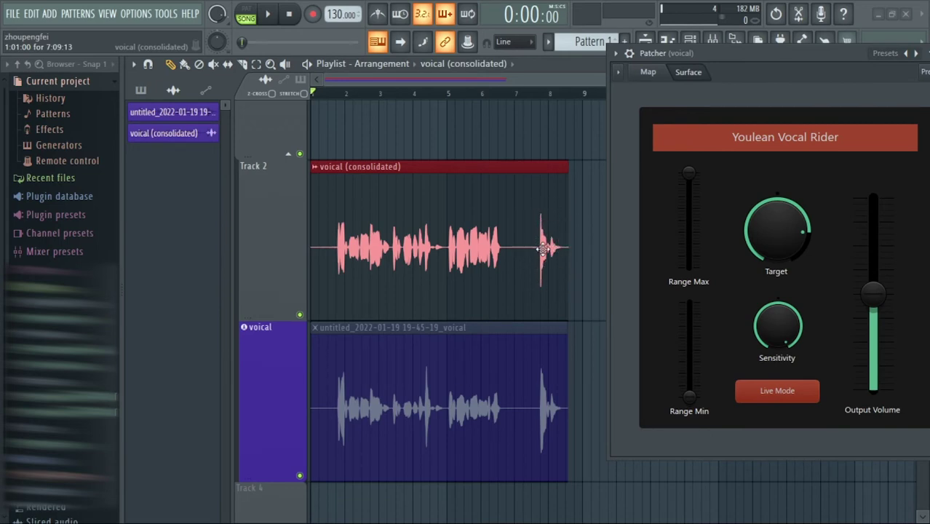
pyautogui.moveTo(735, 51); pyautogui.dragTo(483, 3)
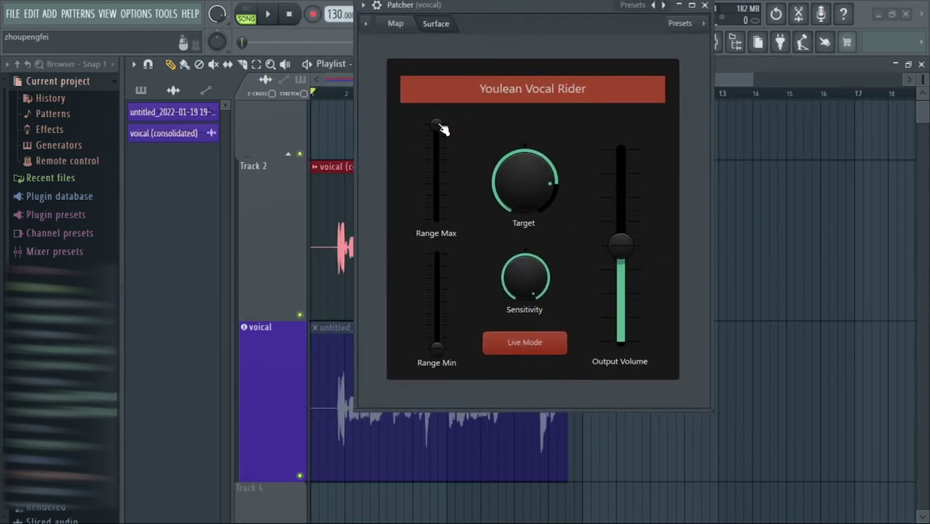
pyautogui.moveTo(436, 125); pyautogui.dragTo(436, 145)
pyautogui.moveTo(516, 8); pyautogui.dragTo(674, 13)
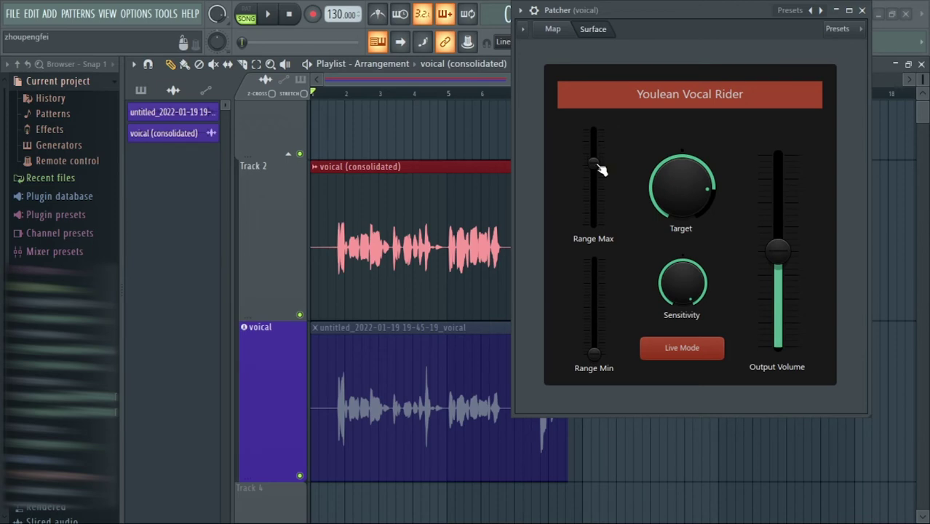
pyautogui.moveTo(594, 159); pyautogui.dragTo(594, 160)
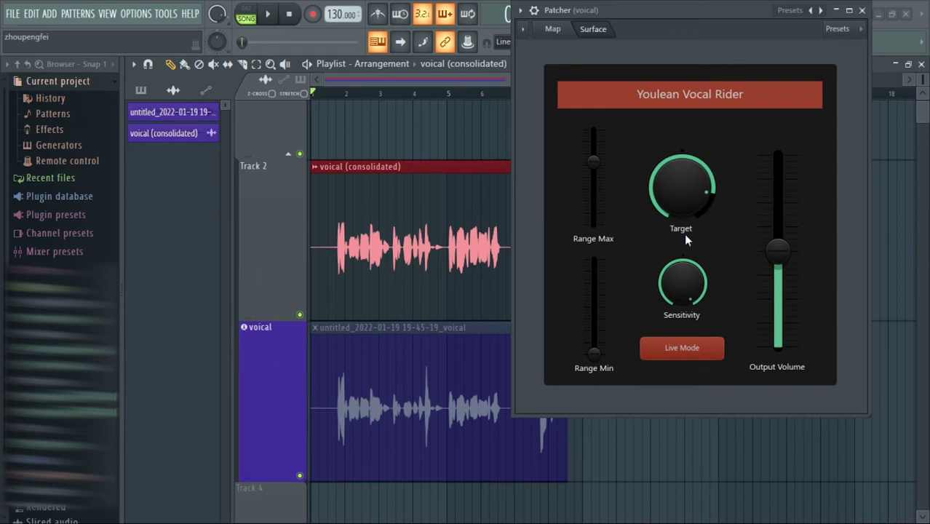
# Look up the coinx rider entry among Patcher's saved presets, then briefly view the desktop and return to the project
pyautogui.click(859, 29)
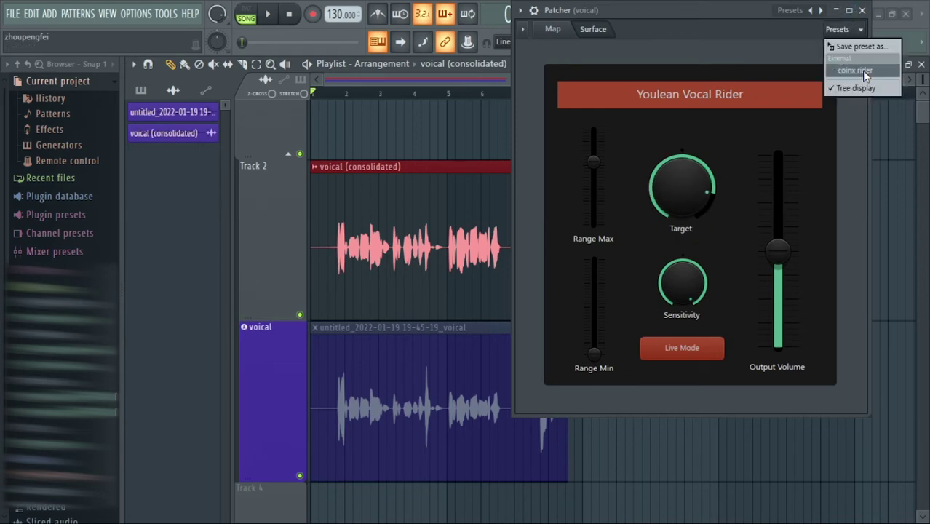
pyautogui.click(862, 71)
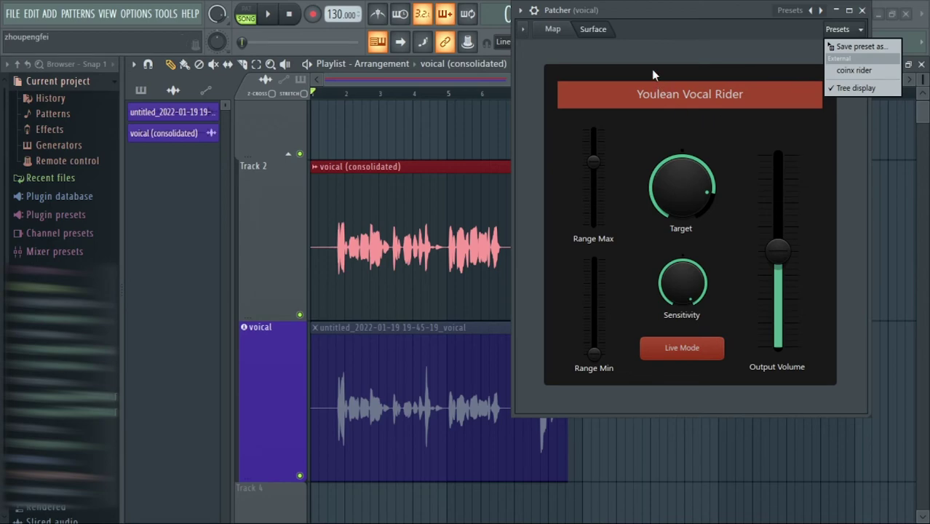
pyautogui.click(836, 11)
pyautogui.click(878, 14)
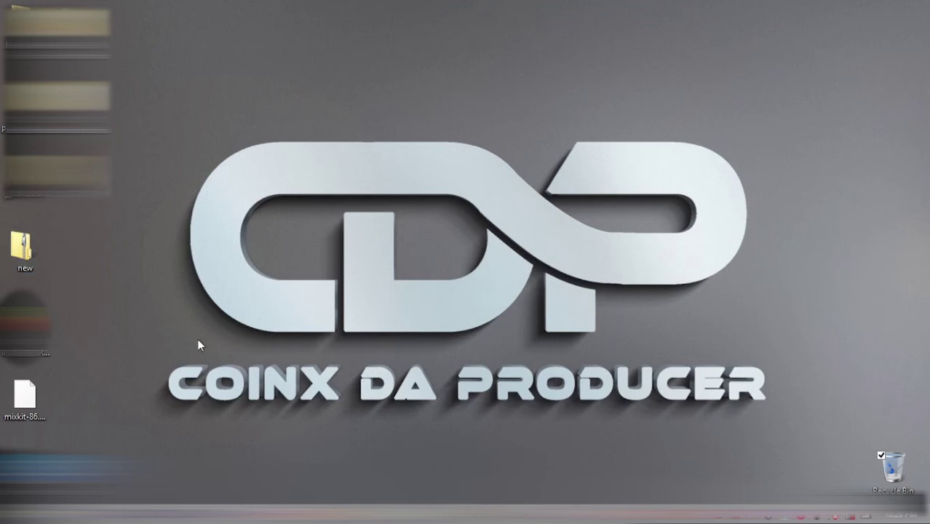
pyautogui.click(525, 515)
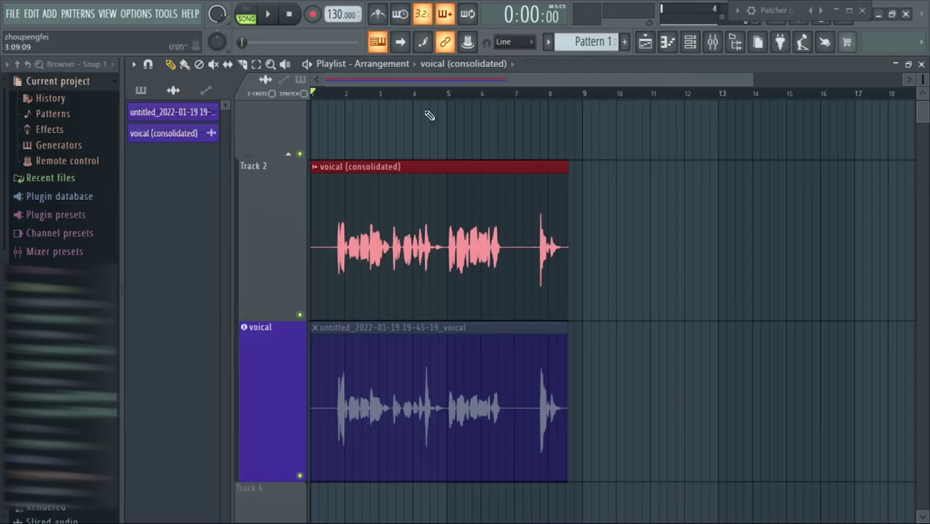
# Bring back the mixer with the Vocal Rider to review Range Max, then close both windows
pyautogui.click(714, 44)
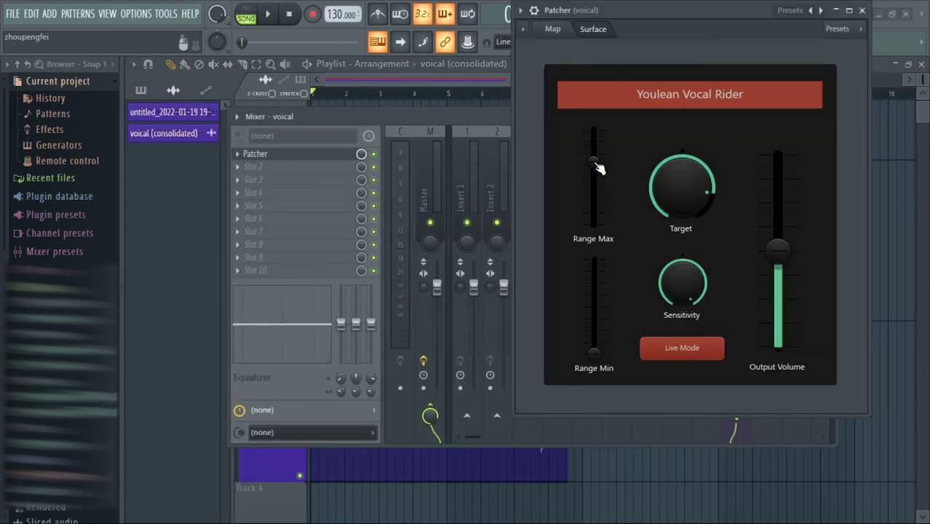
pyautogui.click(862, 10)
pyautogui.click(829, 116)
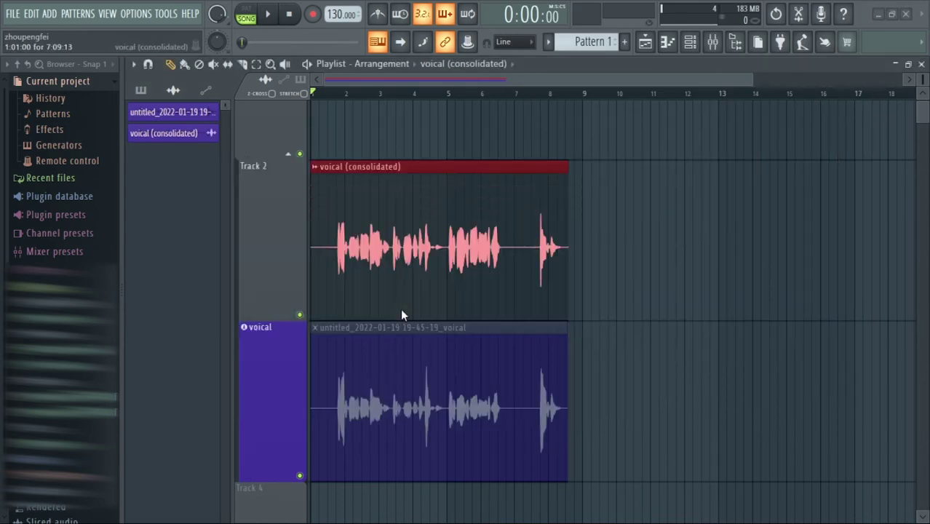
# Undo the previous track consolidation and consolidate the voical track again from track start
pyautogui.hotkey('ctrl', 'z')
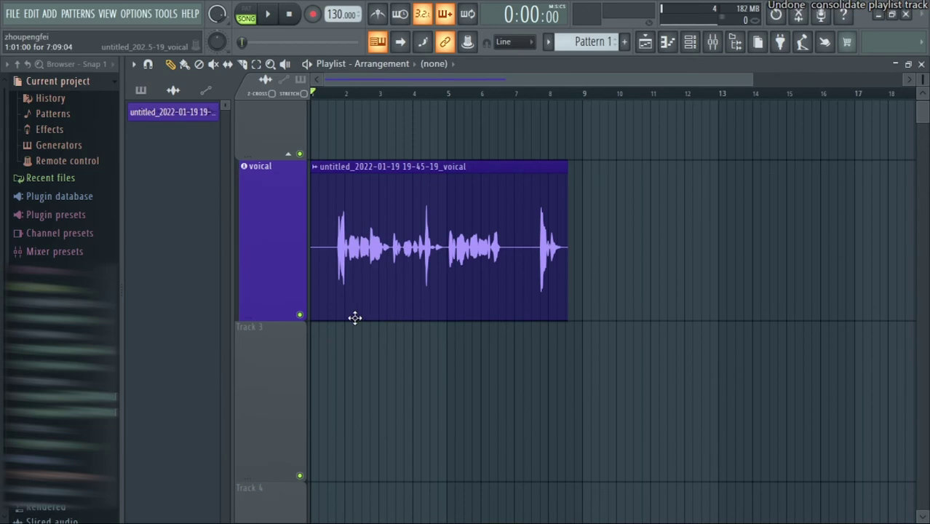
pyautogui.rightClick(270, 237)
pyautogui.moveTo(343, 370)
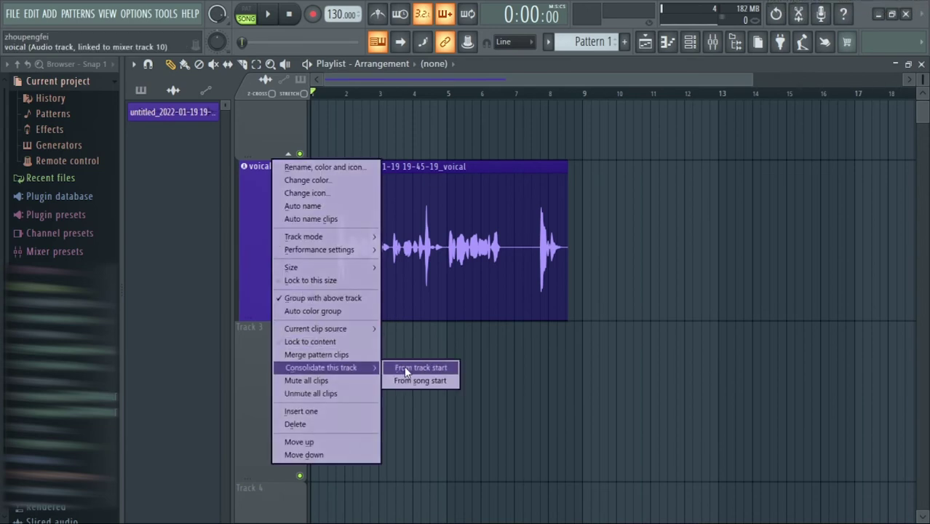
pyautogui.click(417, 367)
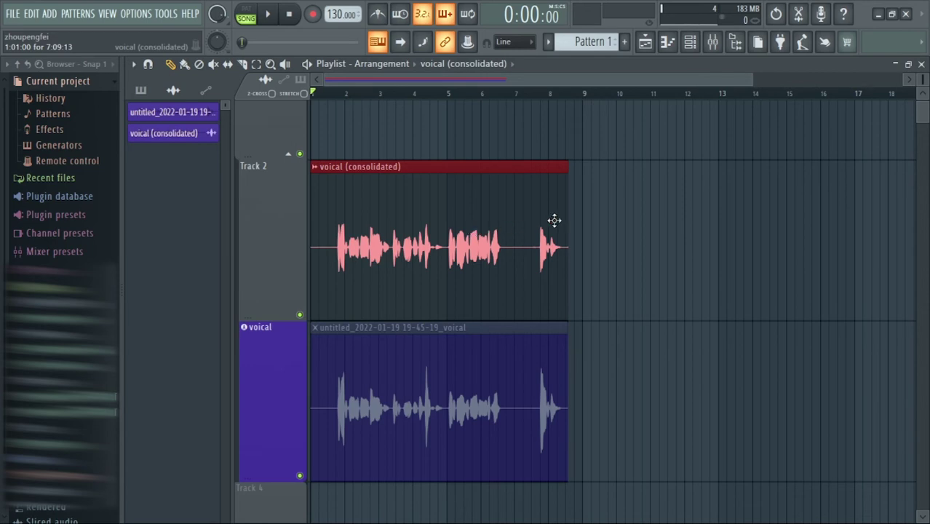
# Save the surface preset of the voical mixer track's Patcher to the Desktop as coinx vox Rider, an FL Studio state file
pyautogui.click(713, 42)
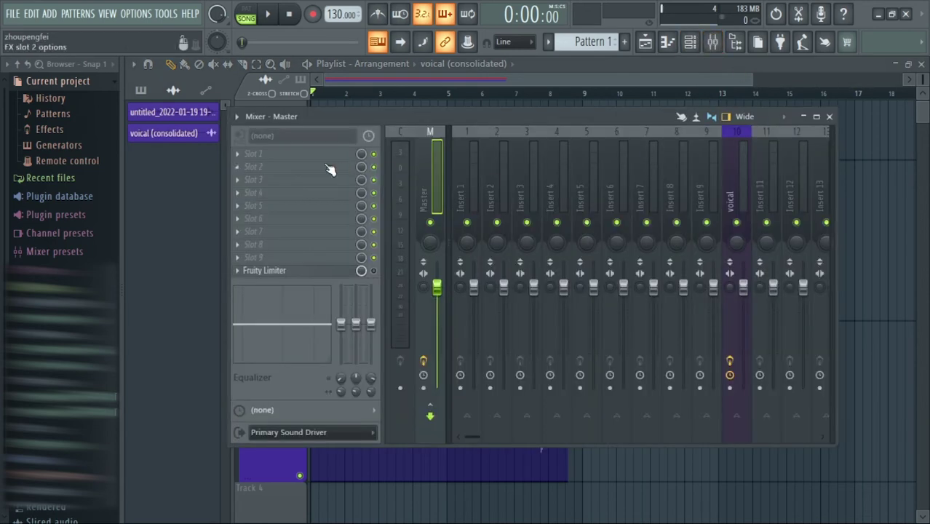
pyautogui.click(735, 182)
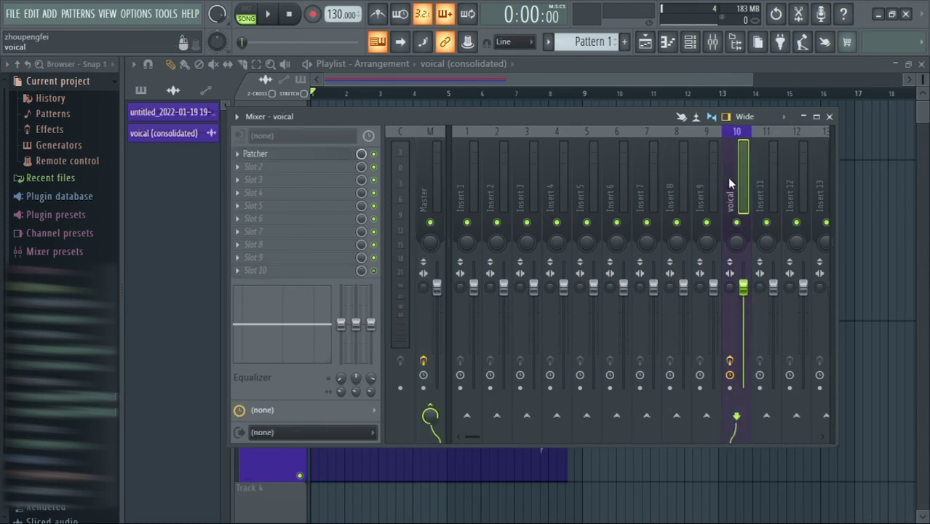
pyautogui.click(312, 155)
pyautogui.moveTo(696, 8); pyautogui.dragTo(434, 63)
pyautogui.click(594, 86)
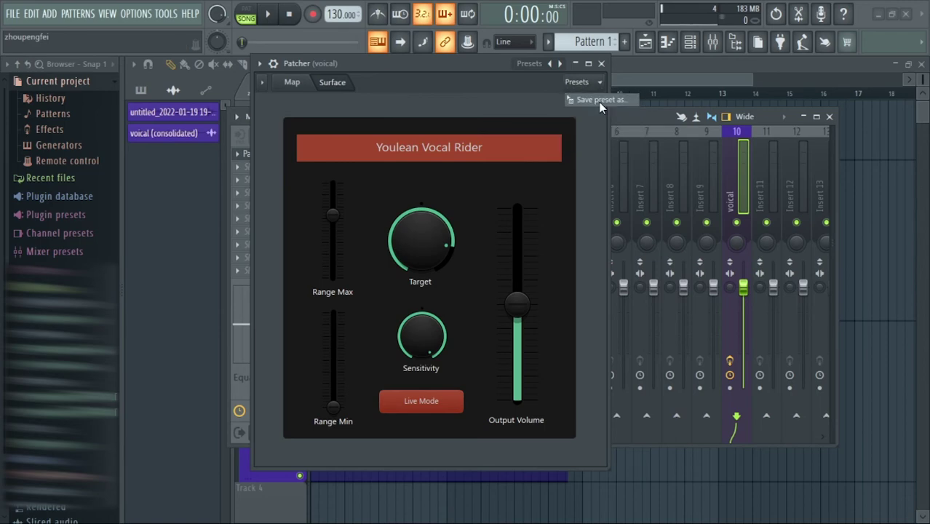
pyautogui.click(599, 102)
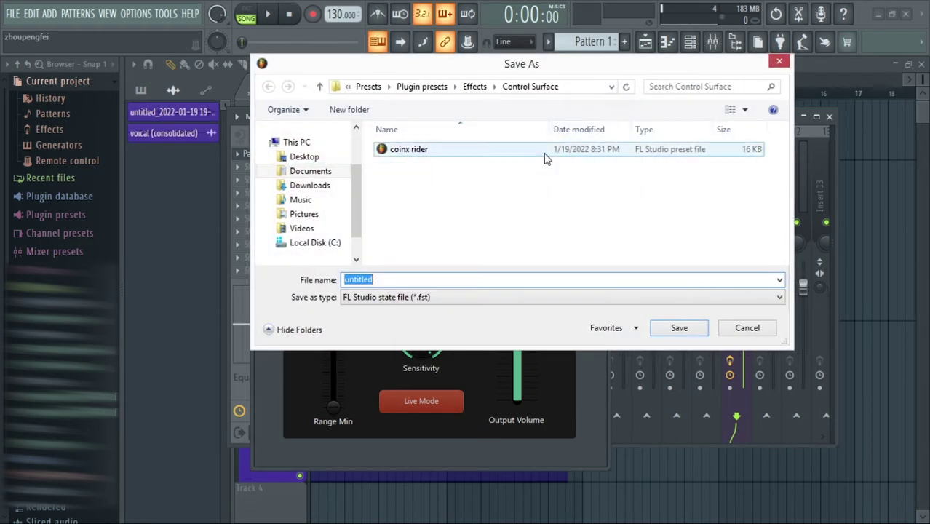
pyautogui.click(298, 156)
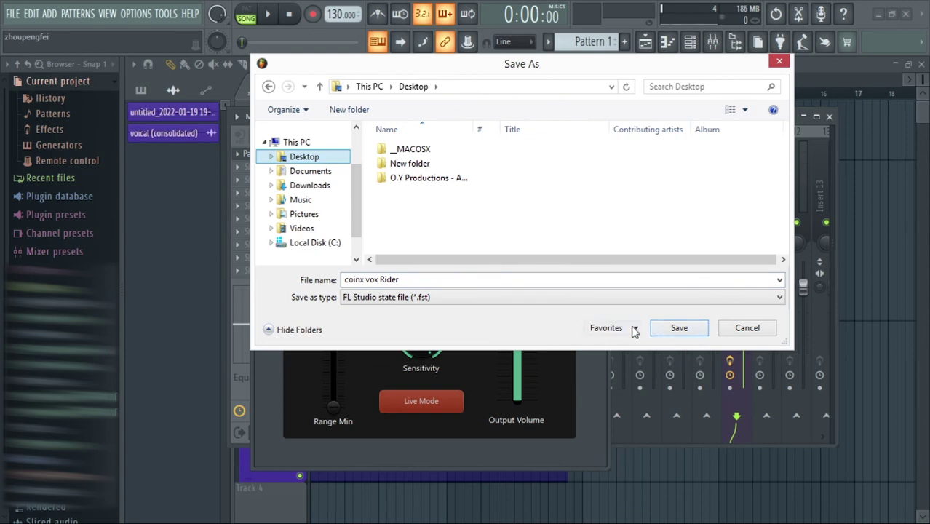
pyautogui.click(660, 328)
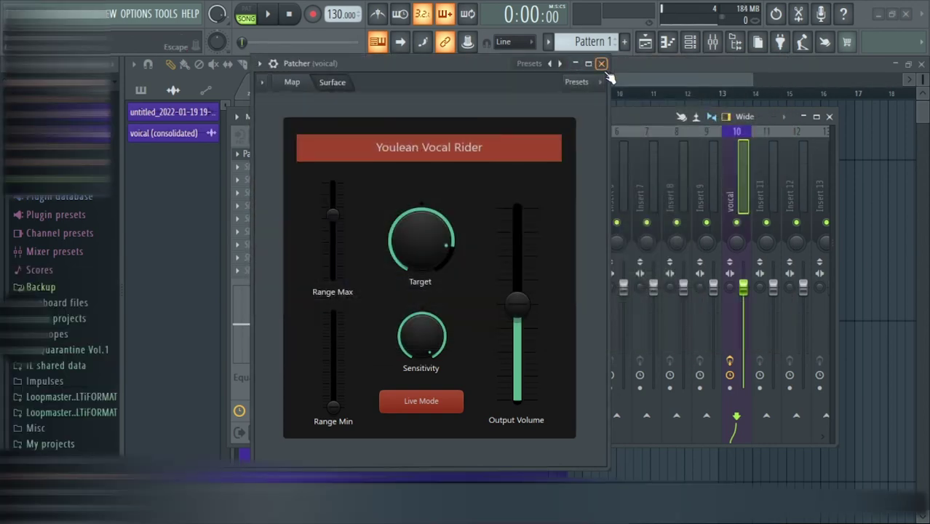
# Minimize Patcher and the project to check the saved coinx vox Rider file on the desktop, and return to the project
pyautogui.click(576, 65)
pyautogui.click(879, 14)
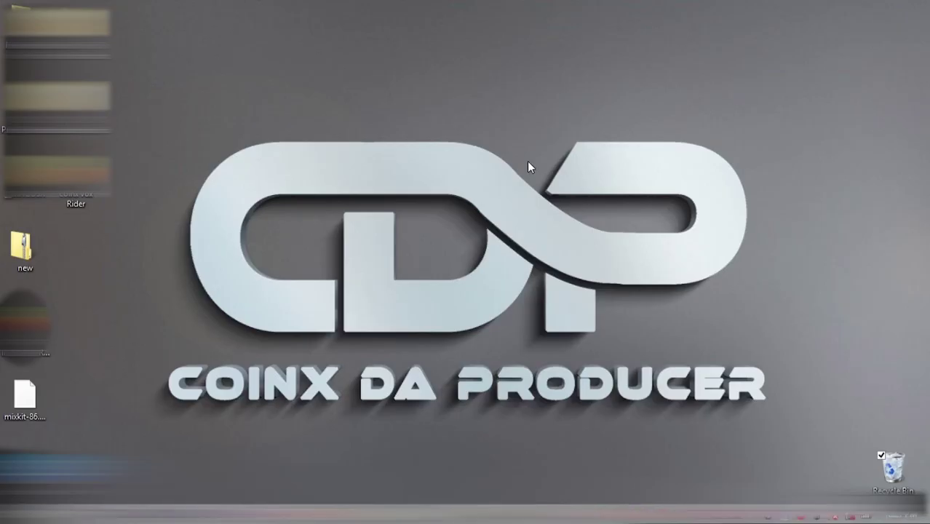
pyautogui.rightClick(110, 244)
pyautogui.click(81, 275)
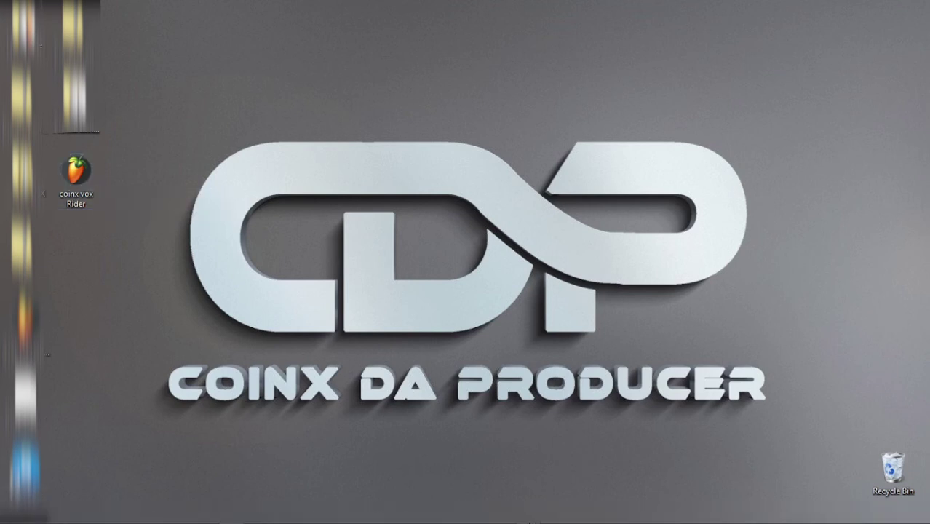
pyautogui.moveTo(493, 508)
pyautogui.click(509, 466)
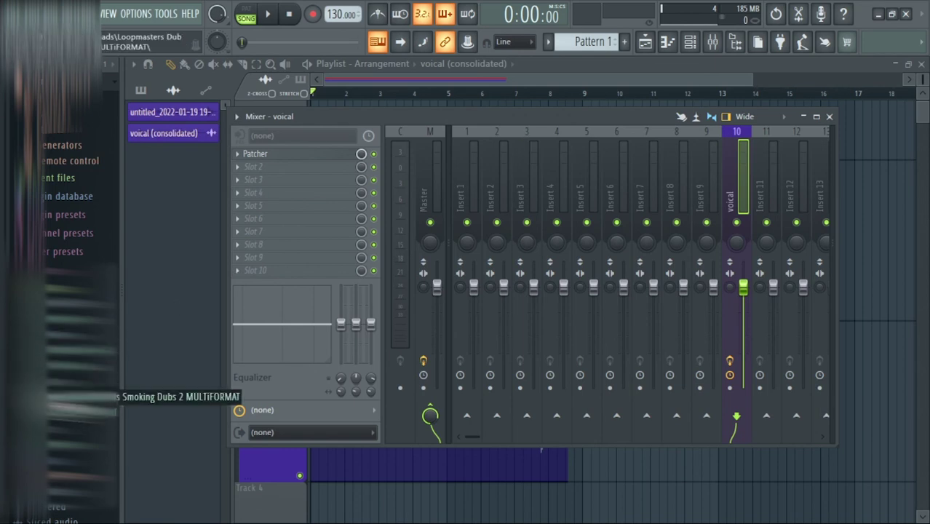
# Create a desktop folder named VR and move the coinx vox Rider preset file into it
pyautogui.click(878, 14)
pyautogui.rightClick(405, 182)
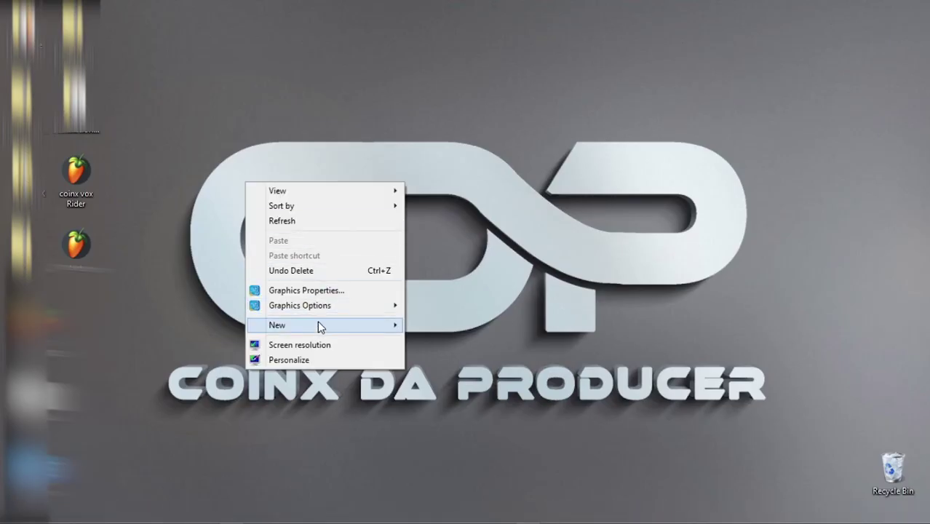
pyautogui.moveTo(318, 325)
pyautogui.click(110, 110)
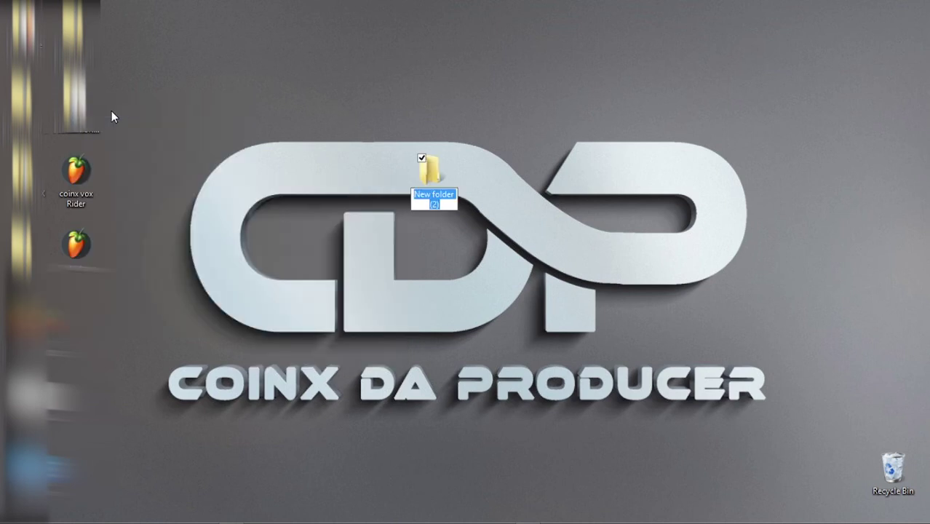
pyautogui.write('VR')
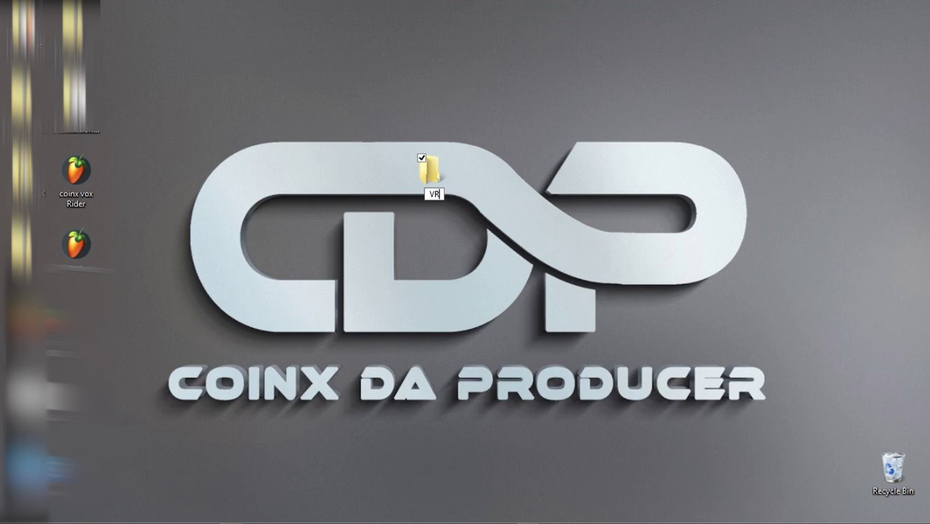
pyautogui.press('Return')
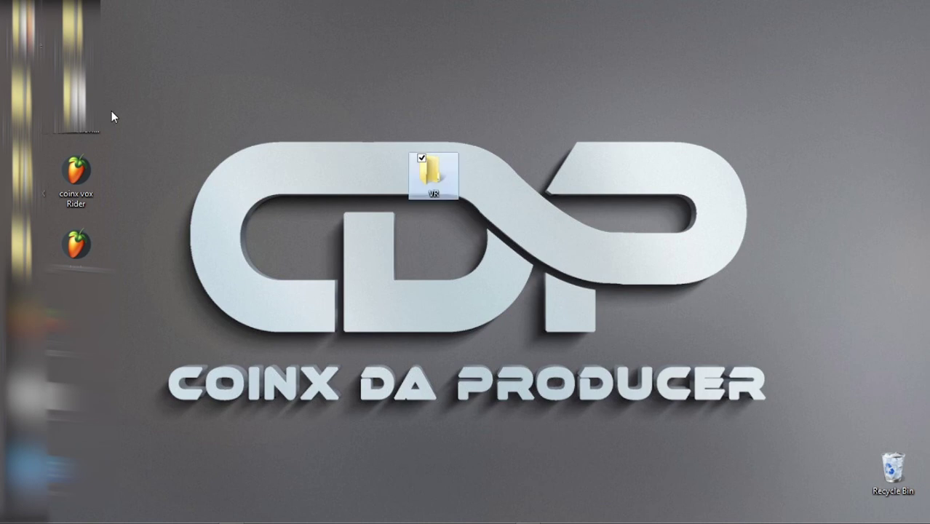
pyautogui.moveTo(447, 170); pyautogui.dragTo(153, 320)
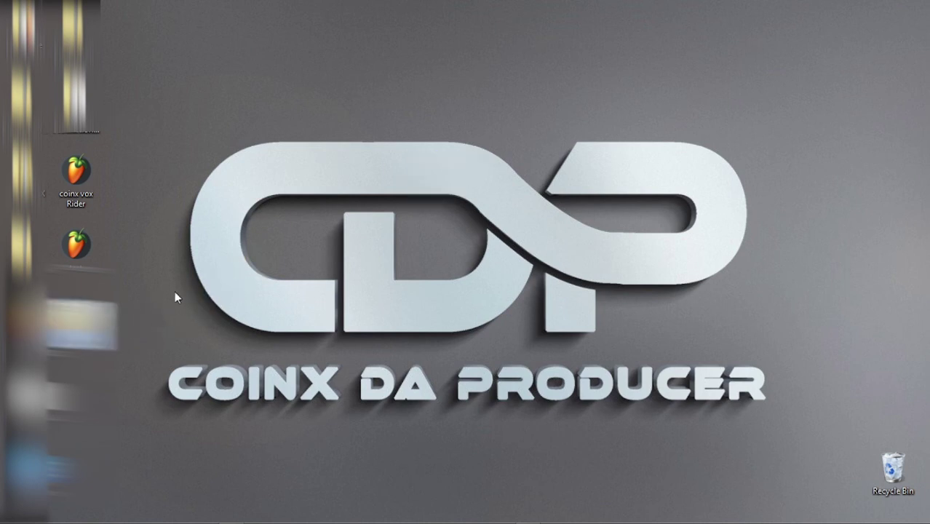
pyautogui.moveTo(81, 179)
pyautogui.mouseDown()
pyautogui.moveTo(86, 326)
pyautogui.moveTo(97, 184)
pyautogui.mouseUp()
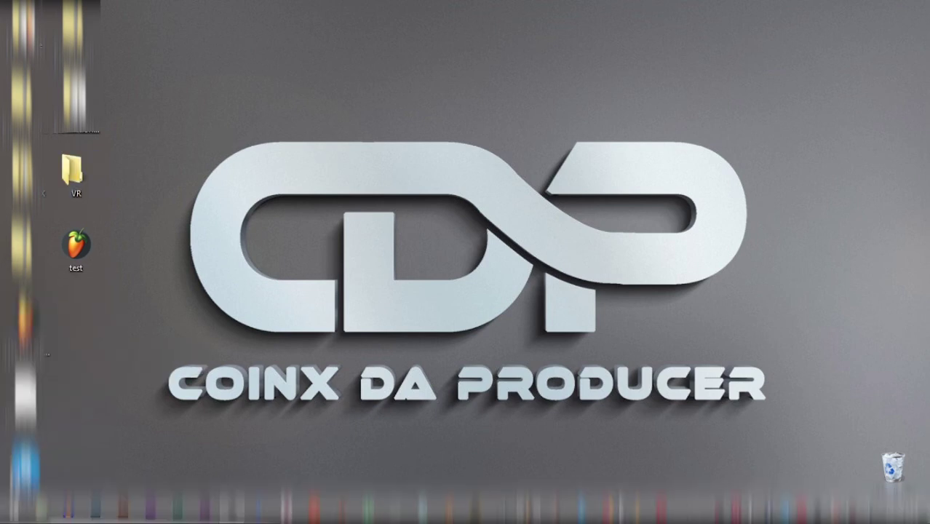
# Add the Desktop VR folder to the browser's extra search folders in the project's file settings, and close the settings
pyautogui.press('super')
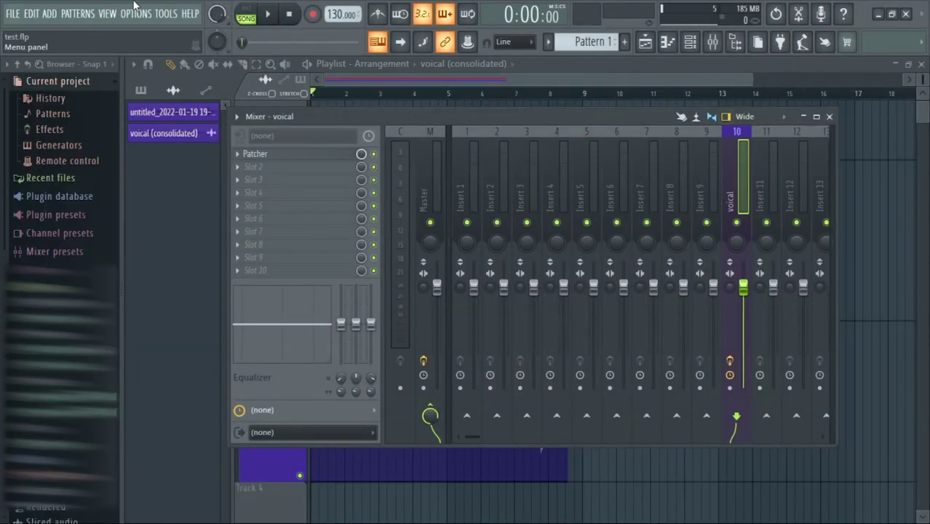
pyautogui.click(136, 13)
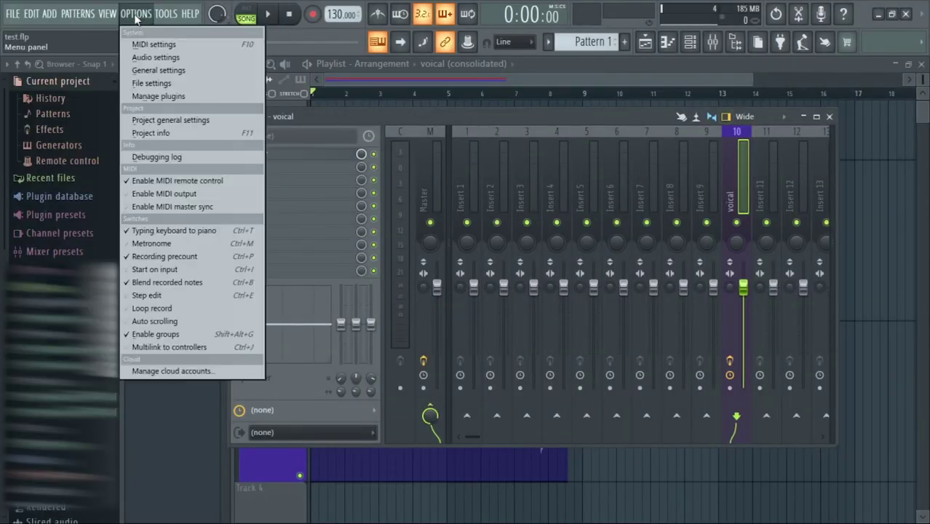
pyautogui.click(149, 81)
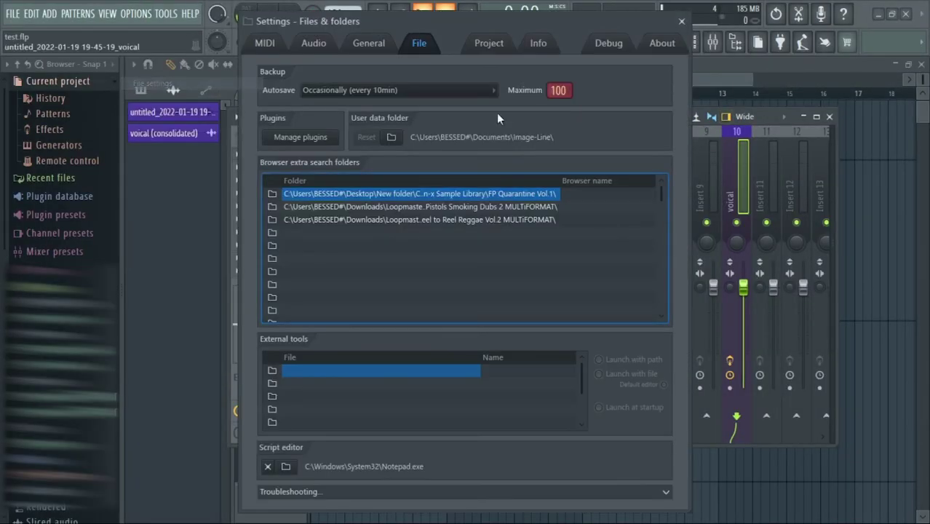
pyautogui.click(276, 233)
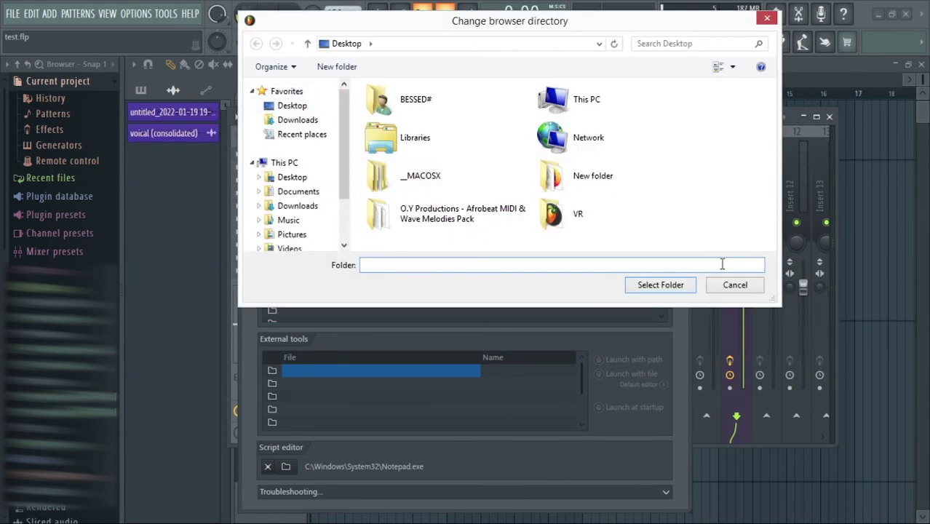
pyautogui.click(542, 222)
pyautogui.click(665, 286)
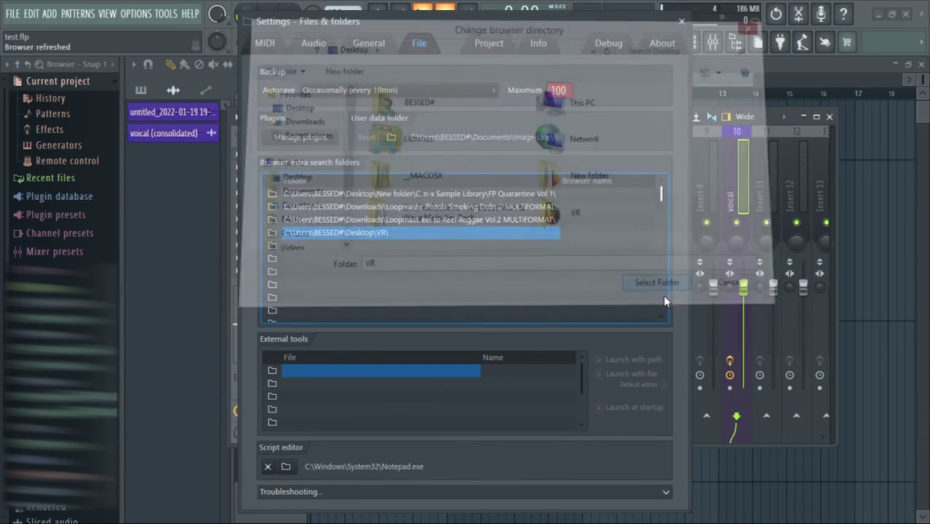
pyautogui.click(682, 21)
pyautogui.click(623, 66)
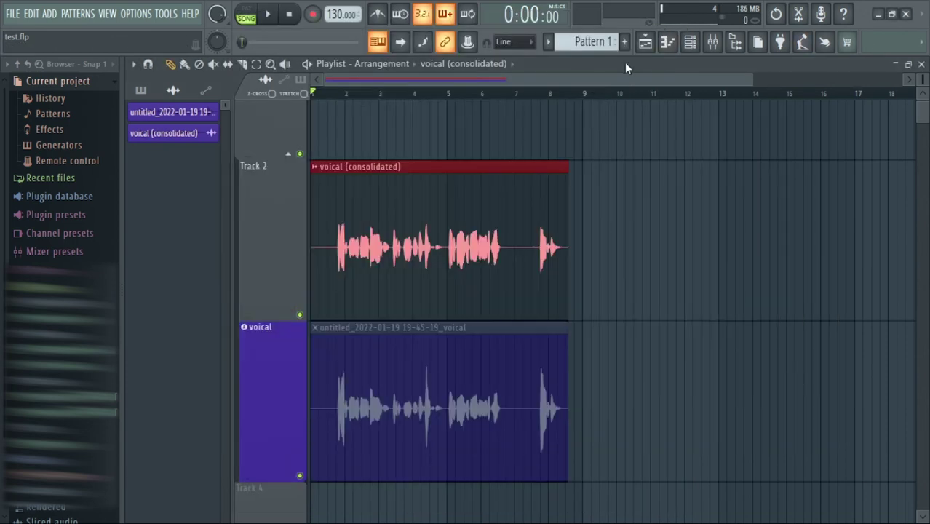
# Expand the VR folder in the browser and load coinx vox Rider into the first effect slot of mixer track Insert 2
pyautogui.scroll(-3, 49, 233)
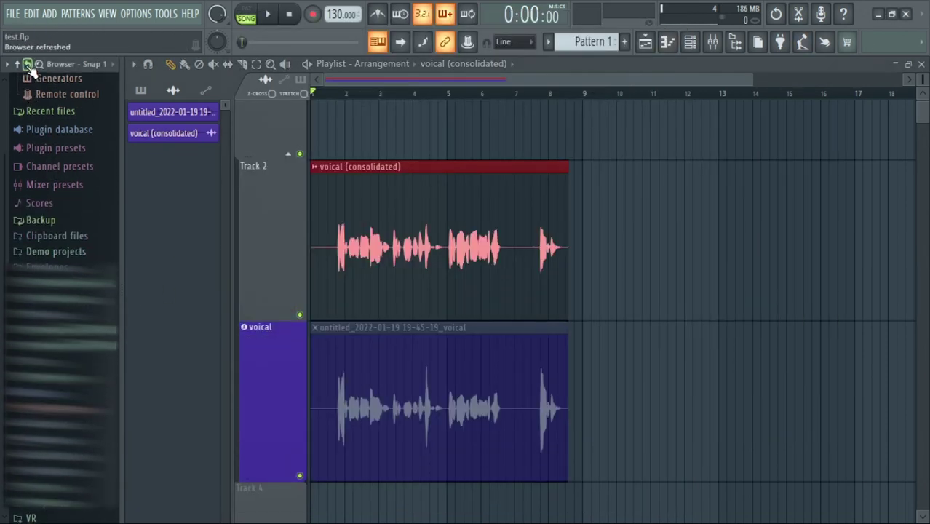
pyautogui.click(44, 516)
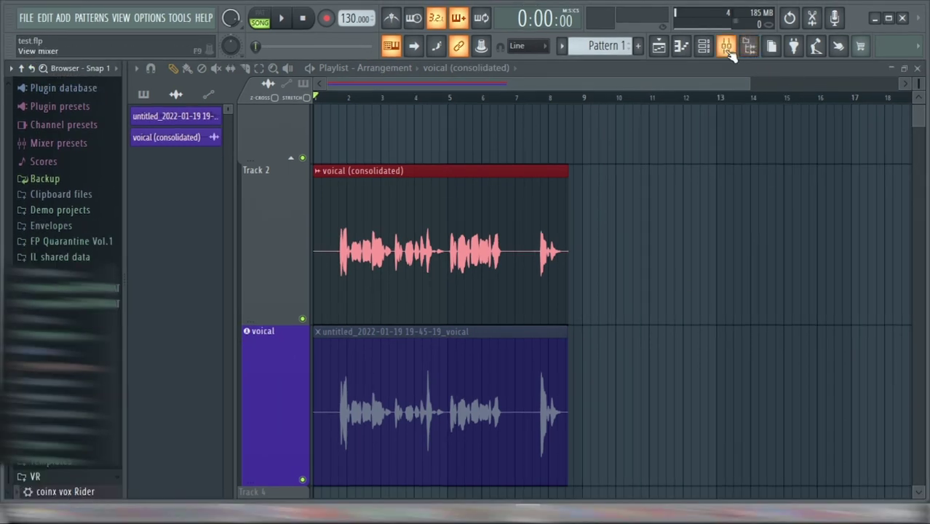
pyautogui.click(727, 46)
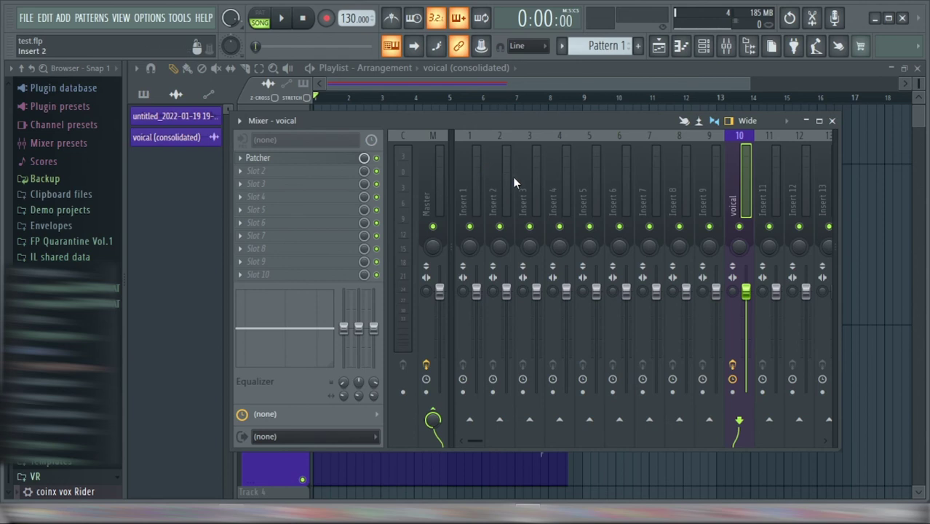
pyautogui.click(487, 178)
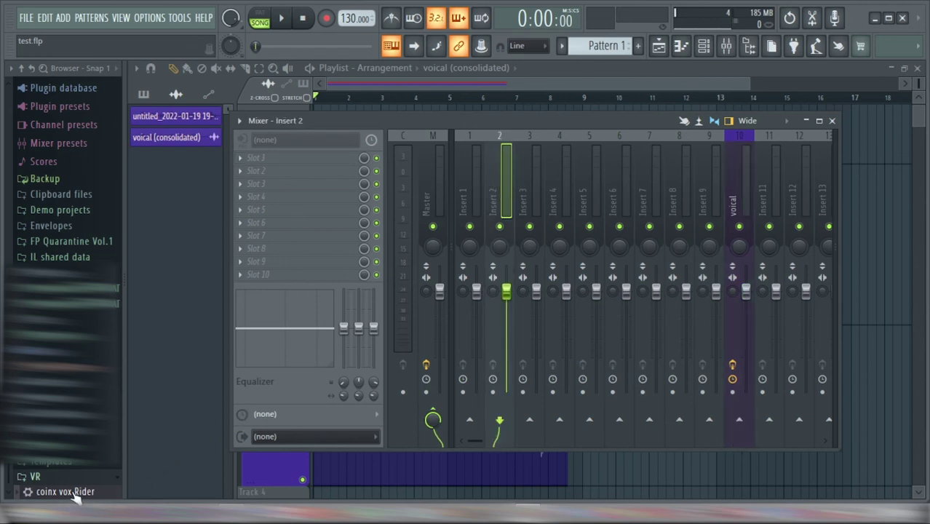
pyautogui.moveTo(66, 492); pyautogui.dragTo(318, 160)
pyautogui.moveTo(386, 242); pyautogui.dragTo(424, 82)
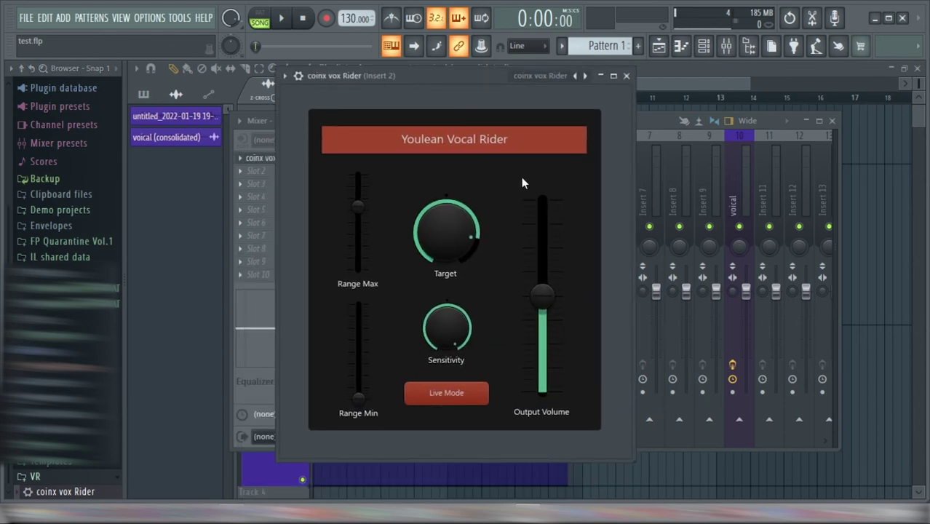
pyautogui.click(625, 75)
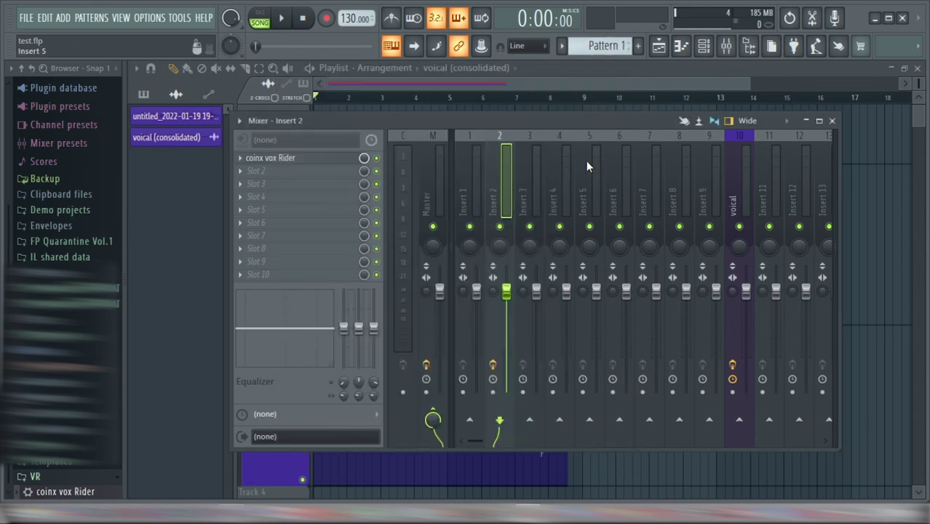